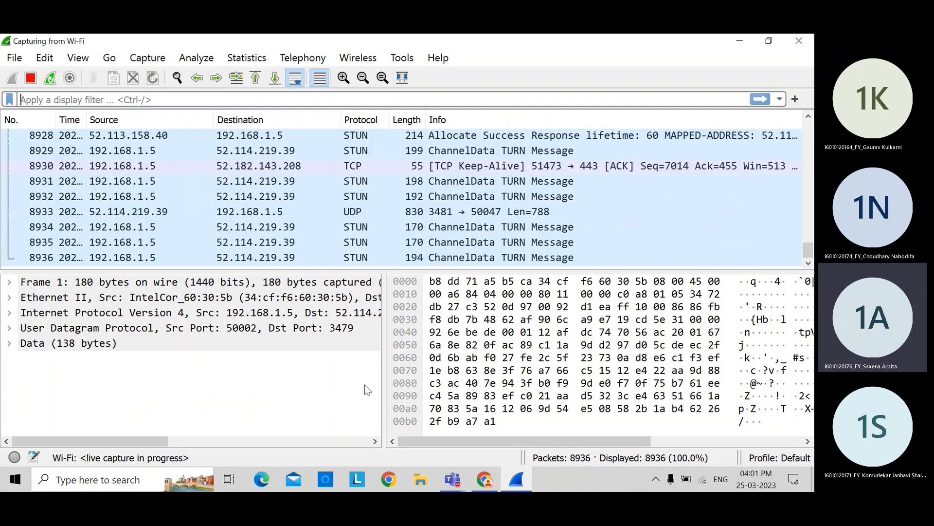
Examine the Protocol Hierarchy statistics and the I/O Graphs of the live Wi-Fi capture, closing each window after viewing
left_click(507, 387)
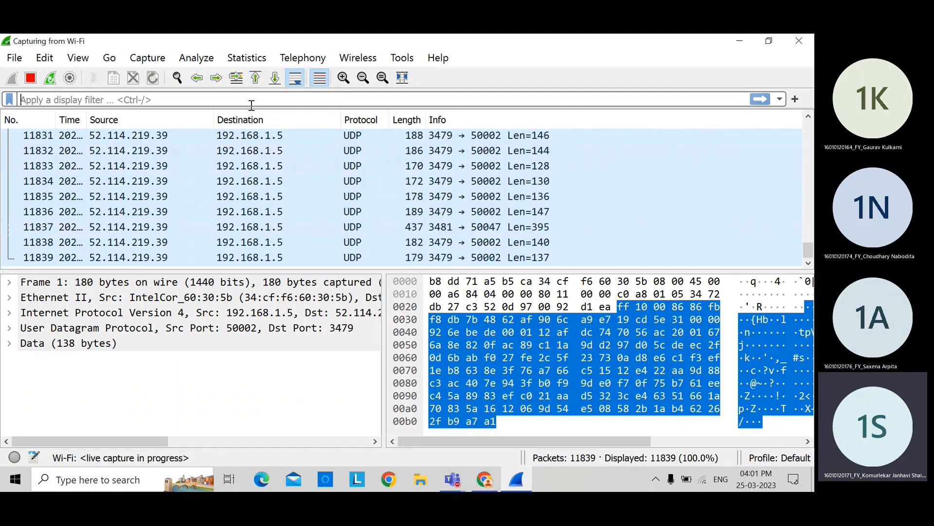
left_click(253, 60)
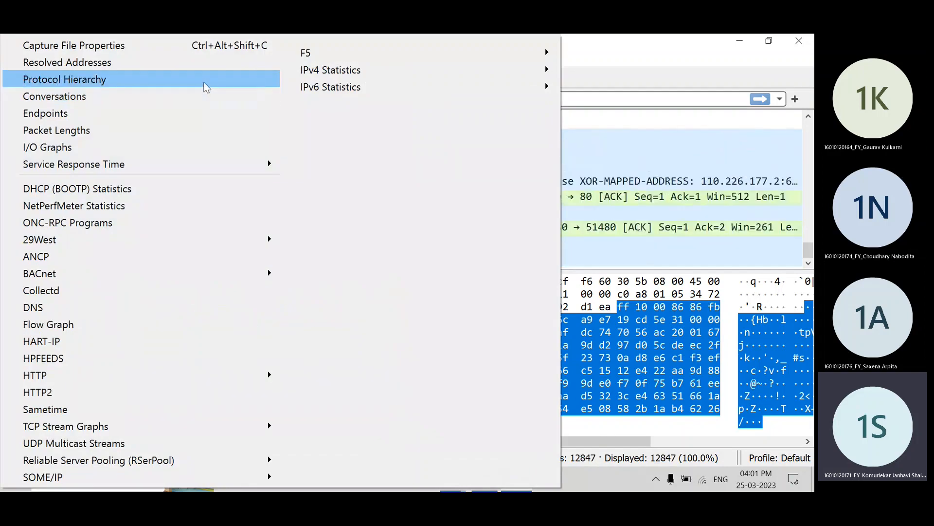
left_click(206, 87)
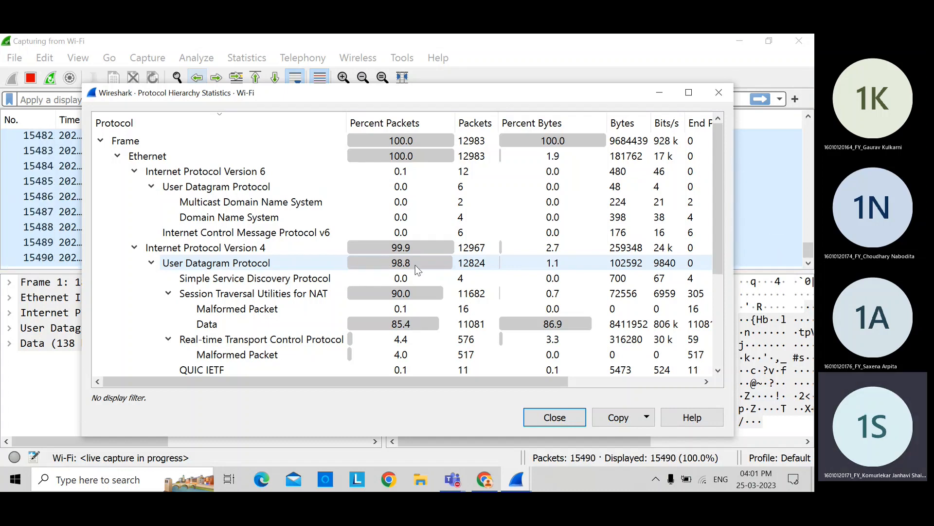
left_click(539, 415)
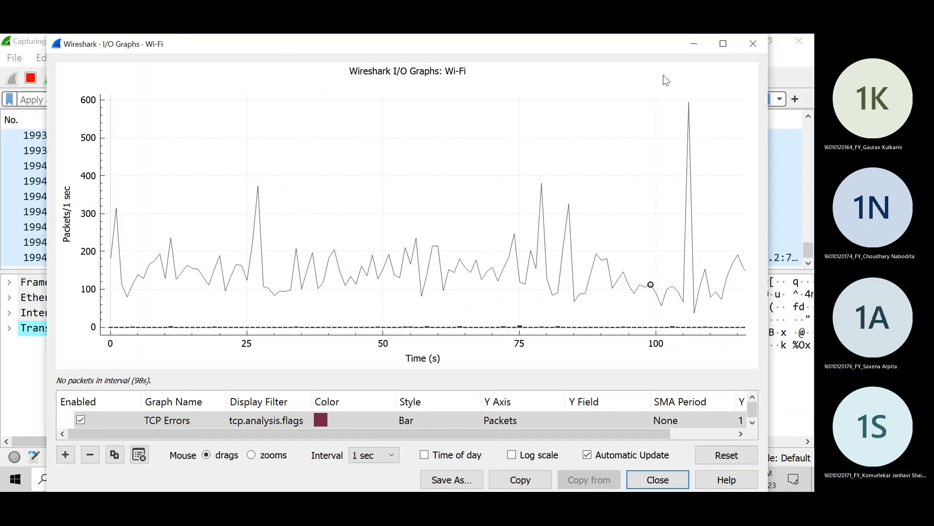
left_click(750, 37)
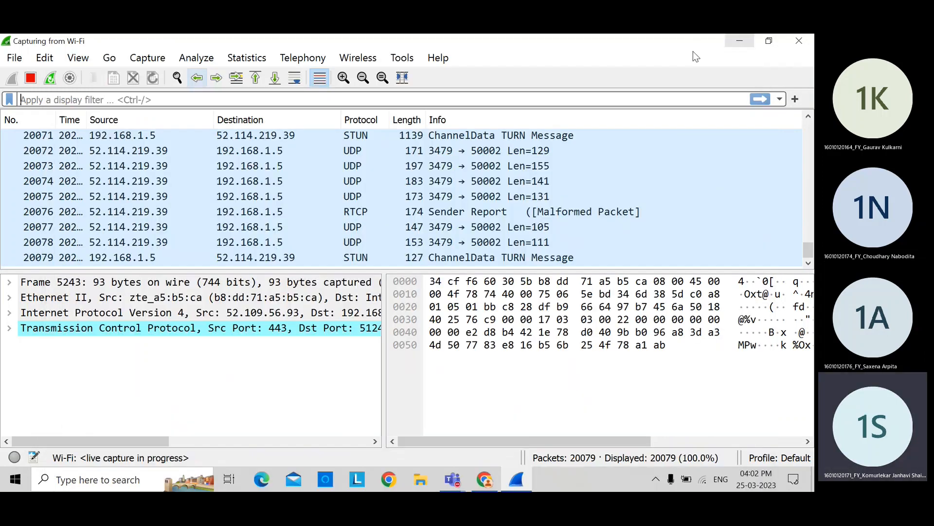
Filter the captured packets by the tcp protocol
left_click(123, 99)
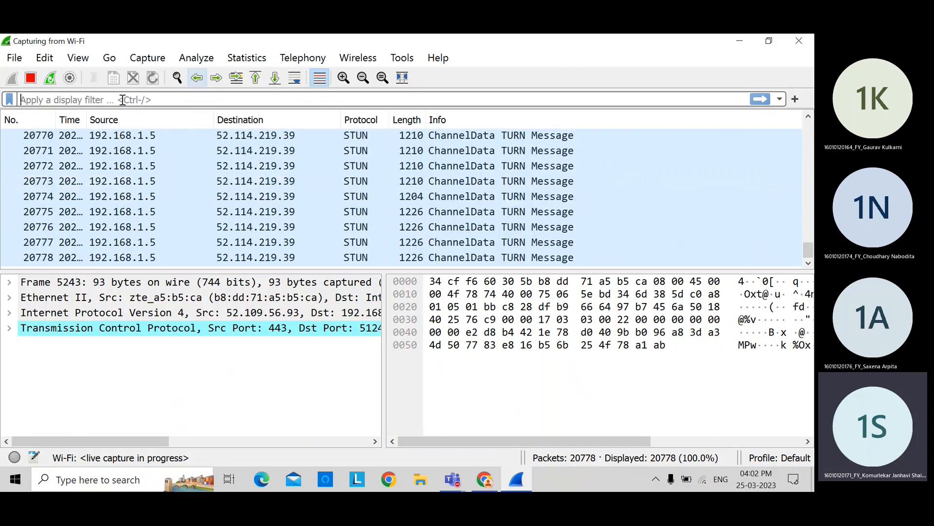
type("tcp")
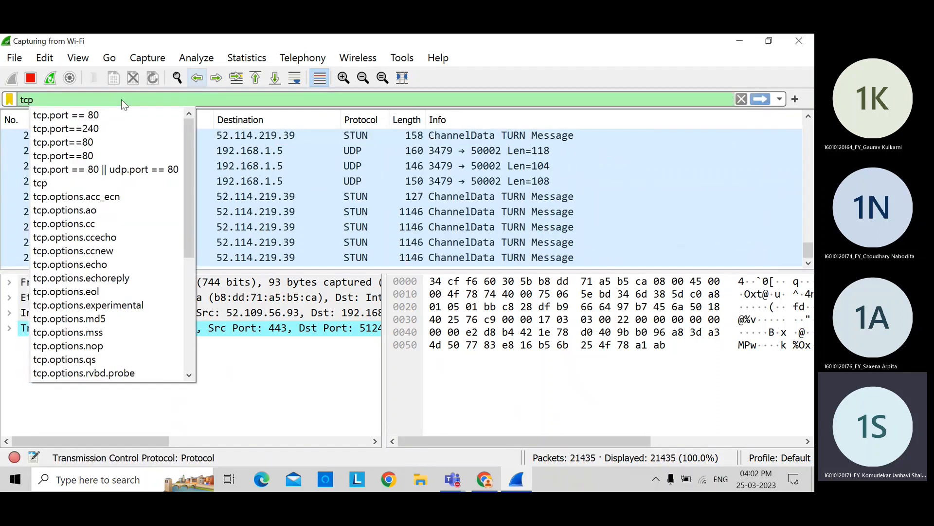
key("Return")
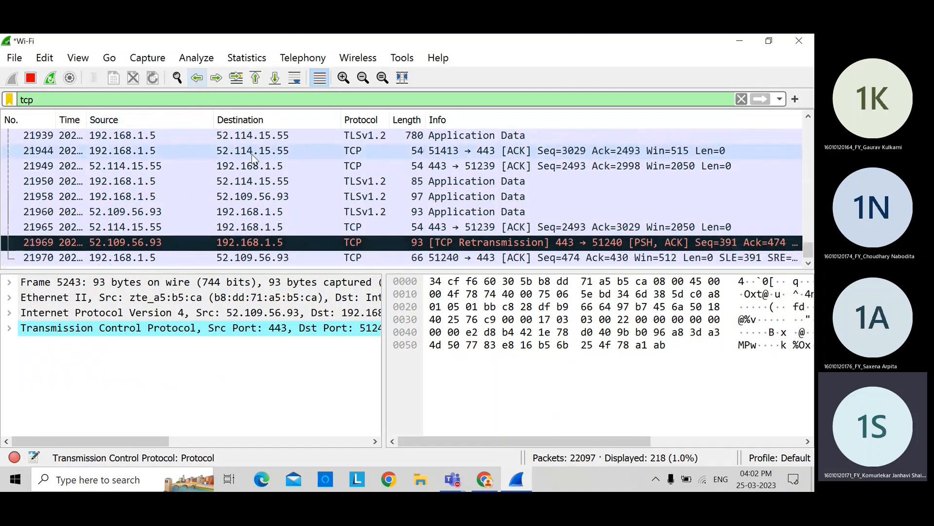
Clear the tcp filter and display only the udp packets
left_click(741, 99)
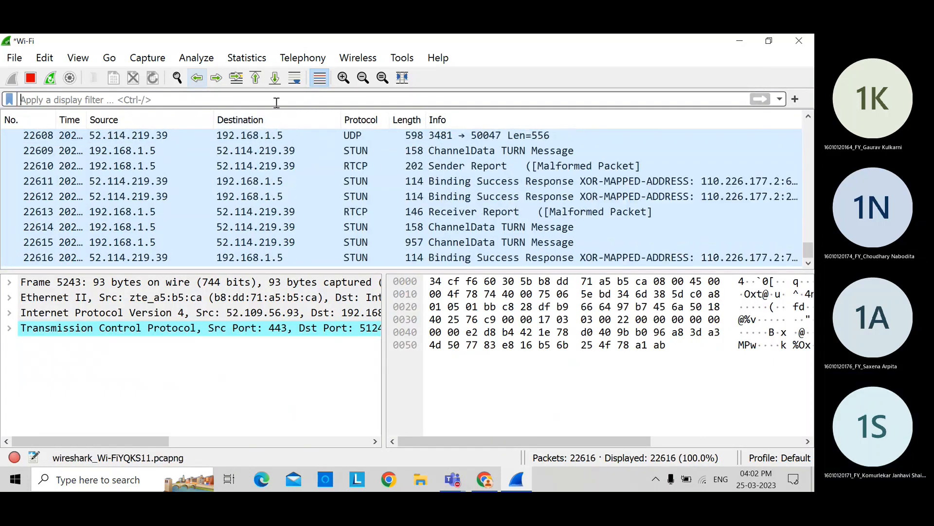
type("udp")
key("Return")
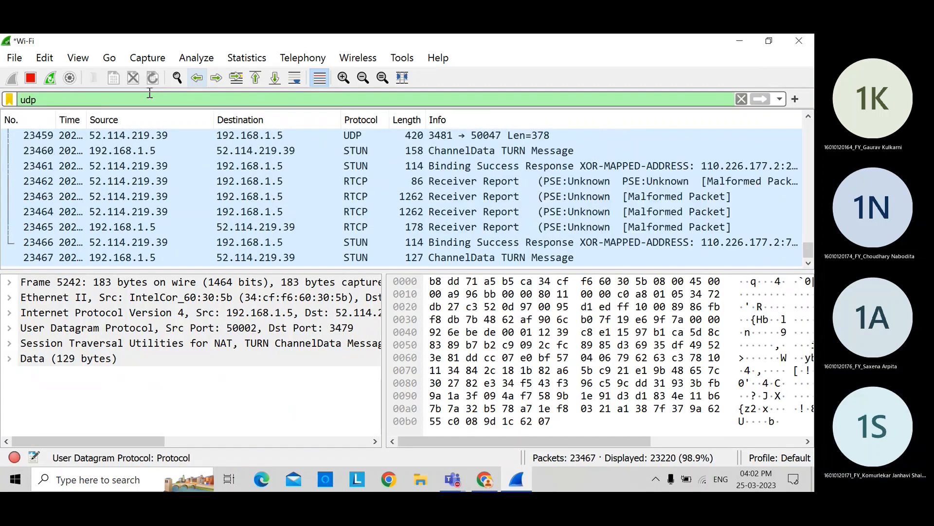
Replace the udp display filter with dns and apply it to the packet list
key("BackSpace")
key("BackSpace")
key("BackSpace")
type("dns")
key("Return")
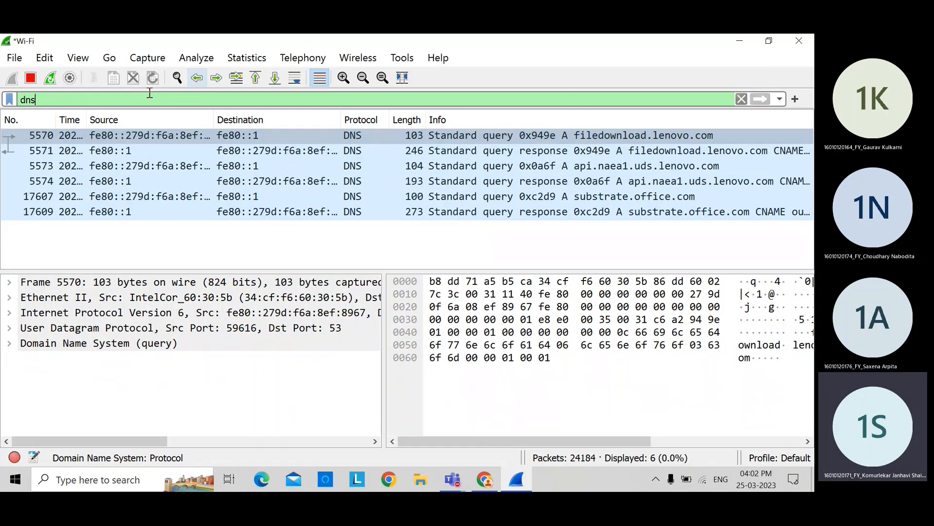
Replace the dns filter with the suggested expression ip.addr==192.168.1.5 and tcp.port==80, and apply it
key("BackSpace")
key("BackSpace")
key("BackSpace")
type("ip.")
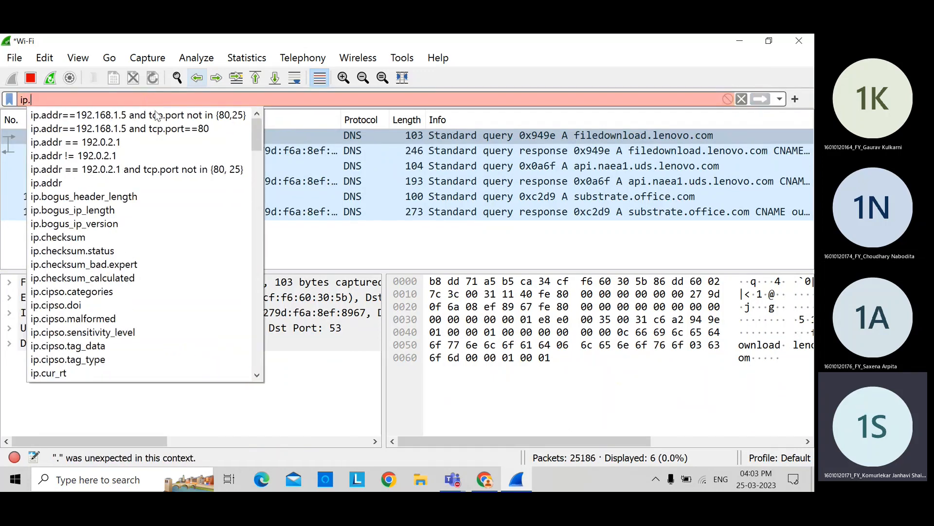
left_click(156, 130)
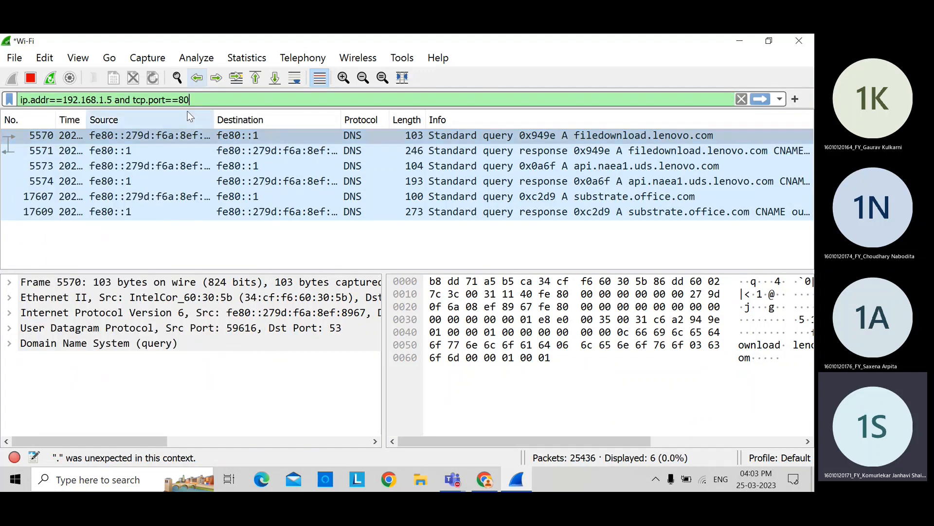
key("Return")
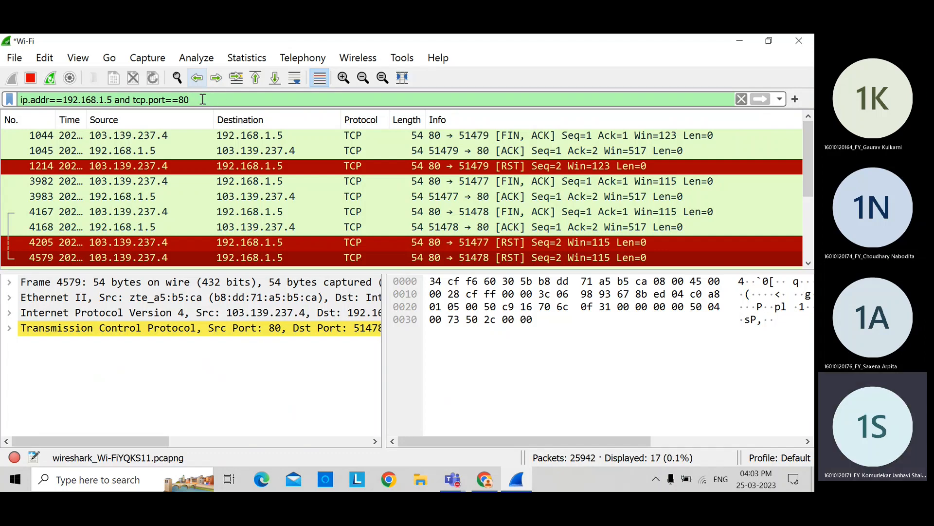
Replace the combined address and port filter with tcp.port==80 and apply it
key("BackSpace")
key("BackSpace")
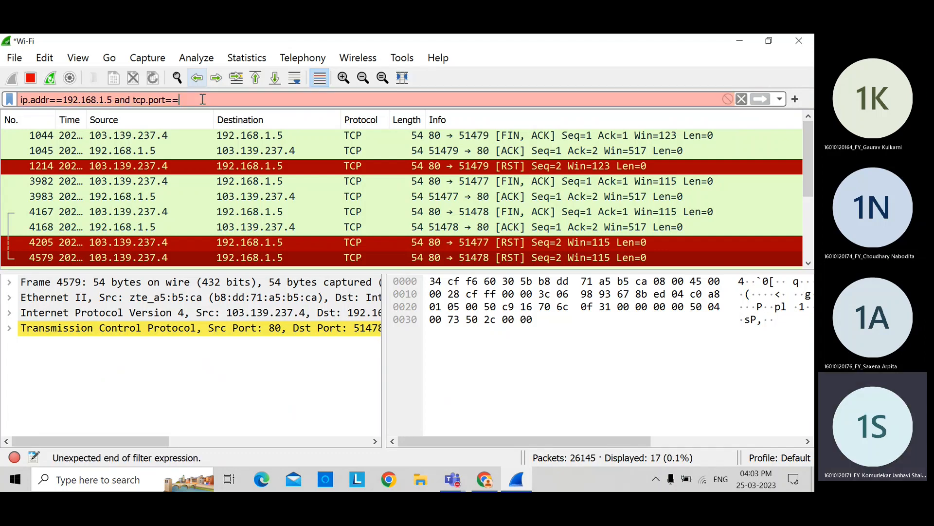
key("BackSpace")
key("BackSpace")
key("BackSpace")
key("BackSpace")
key("BackSpace")
key("BackSpace")
key("BackSpace")
key("BackSpace")
key("BackSpace")
key("BackSpace")
key("BackSpace")
key("BackSpace")
key("BackSpace")
key("BackSpace")
key("BackSpace")
key("BackSpace")
key("BackSpace")
key("BackSpace")
key("BackSpace")
key("BackSpace")
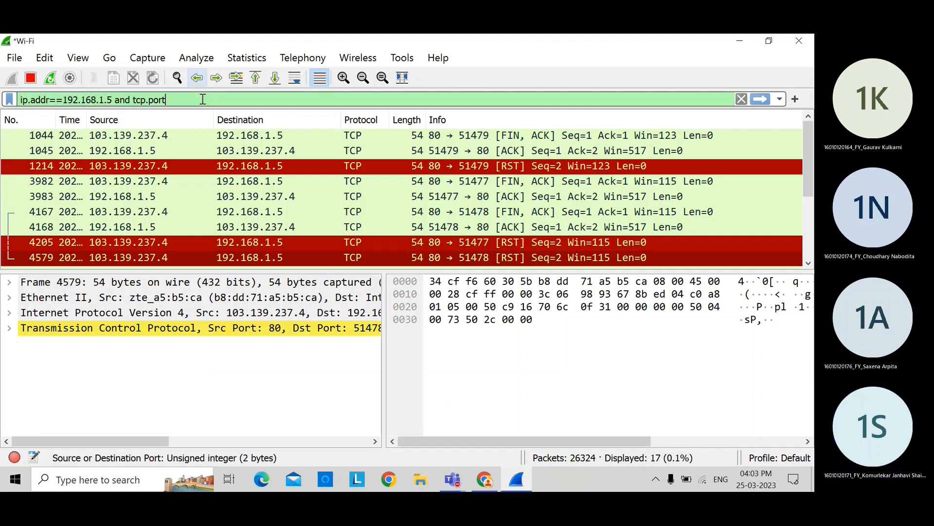
key("BackSpace")
key("BackSpace")
key("BackSpace")
key("BackSpace")
key("BackSpace")
key("BackSpace")
key("BackSpace")
key("BackSpace")
key("BackSpace")
key("BackSpace")
key("BackSpace")
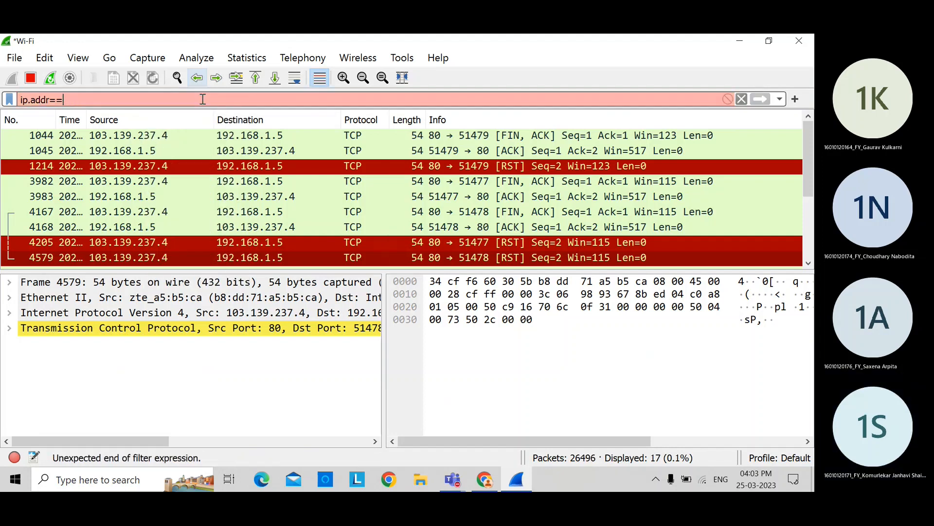
type("tc")
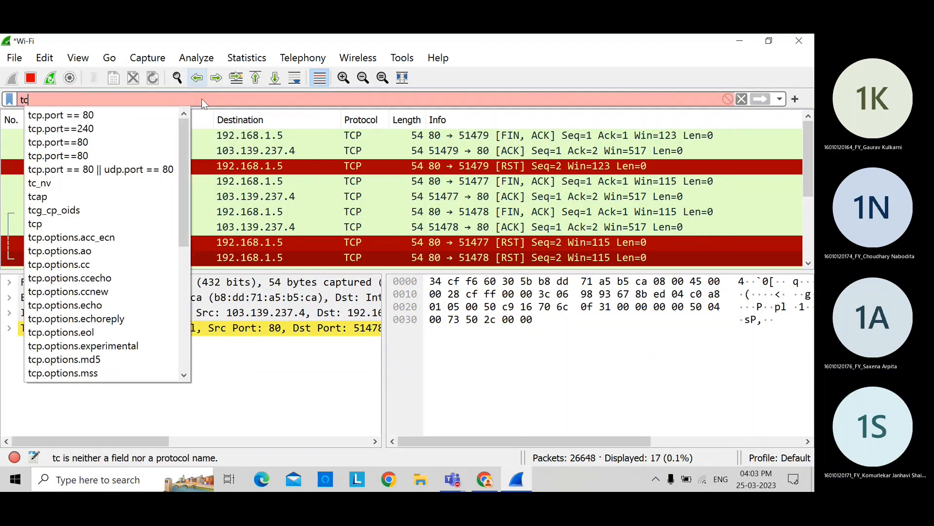
left_click(150, 122)
key("BackSpace")
key("BackSpace")
key("BackSpace")
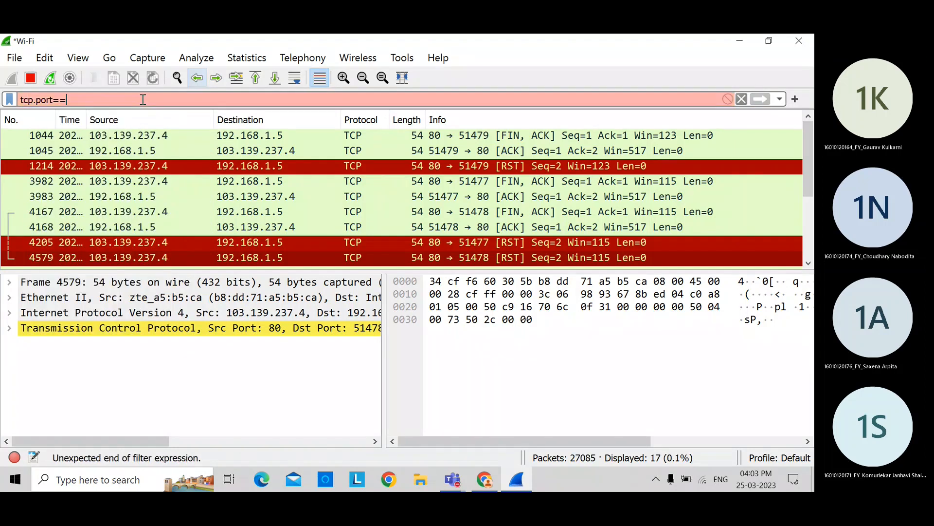
type("80")
key("Return")
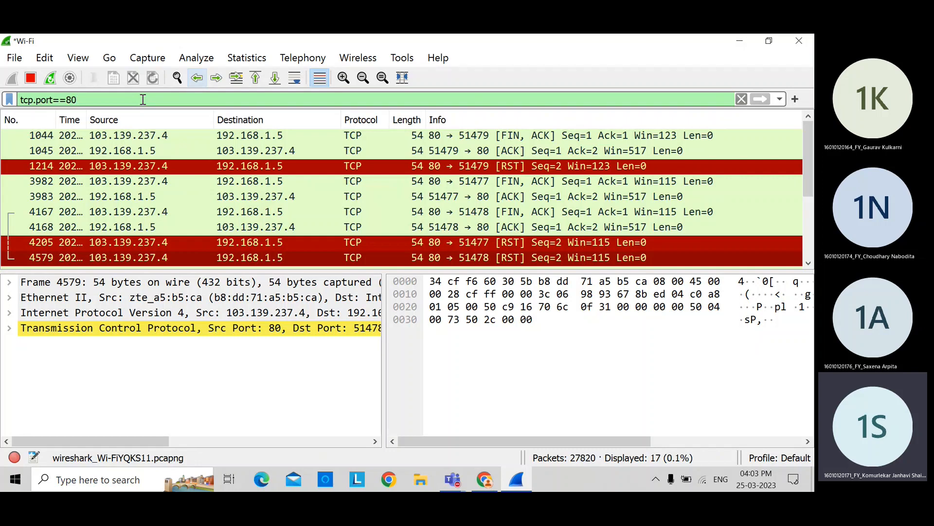
Delete the TCP port filter expression and filter the packet list by http
key("BackSpace")
key("BackSpace")
key("BackSpace")
key("BackSpace")
key("BackSpace")
key("BackSpace")
key("BackSpace")
key("BackSpace")
key("BackSpace")
key("BackSpace")
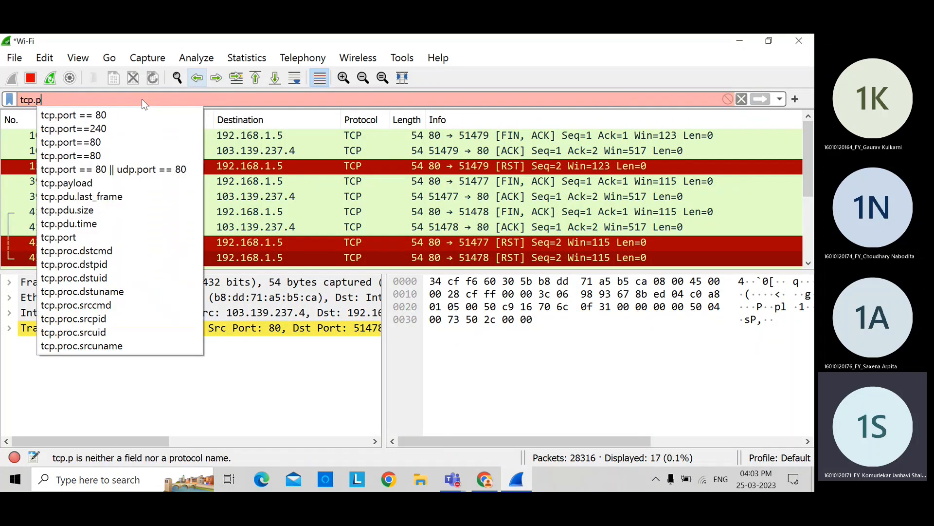
key("BackSpace")
key("BackSpace")
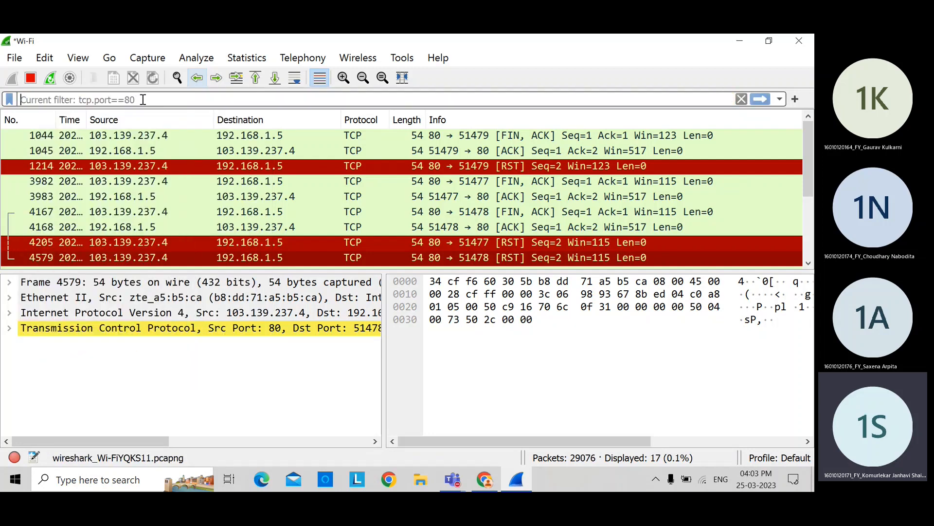
type("http")
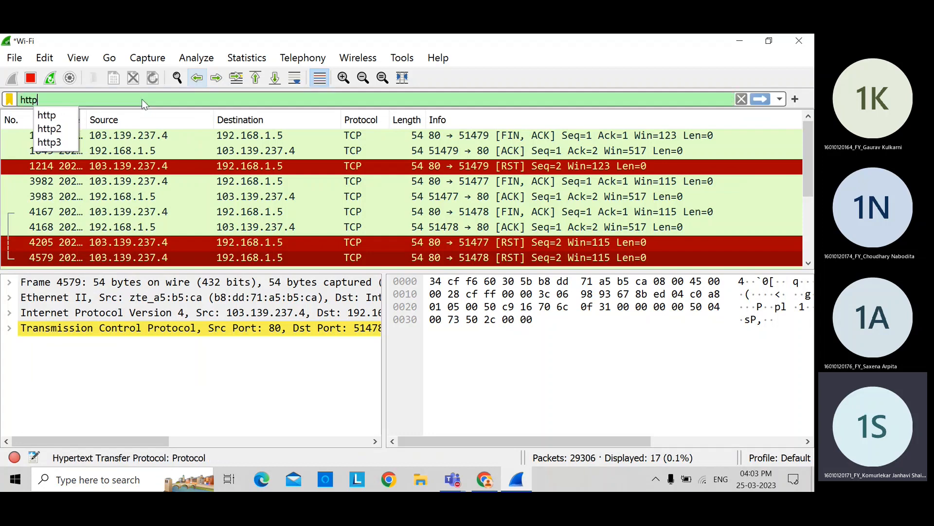
key("Return")
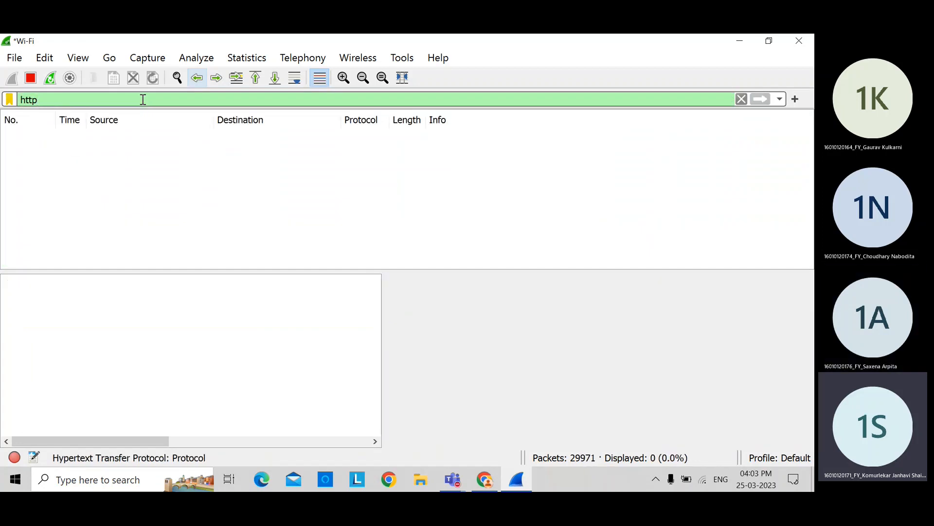
Reselect http from the filter suggestions, then clear the display filter to list all captured packets
key("BackSpace")
key("Down")
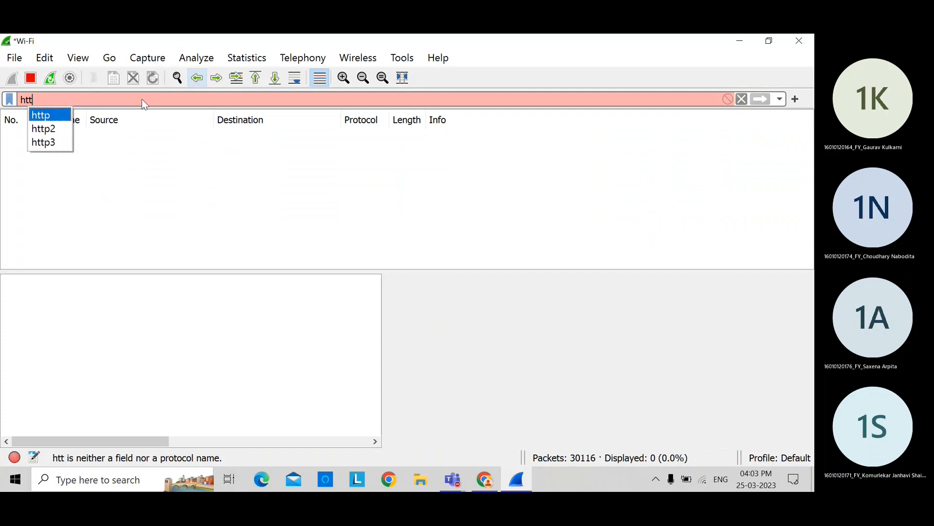
key("Return")
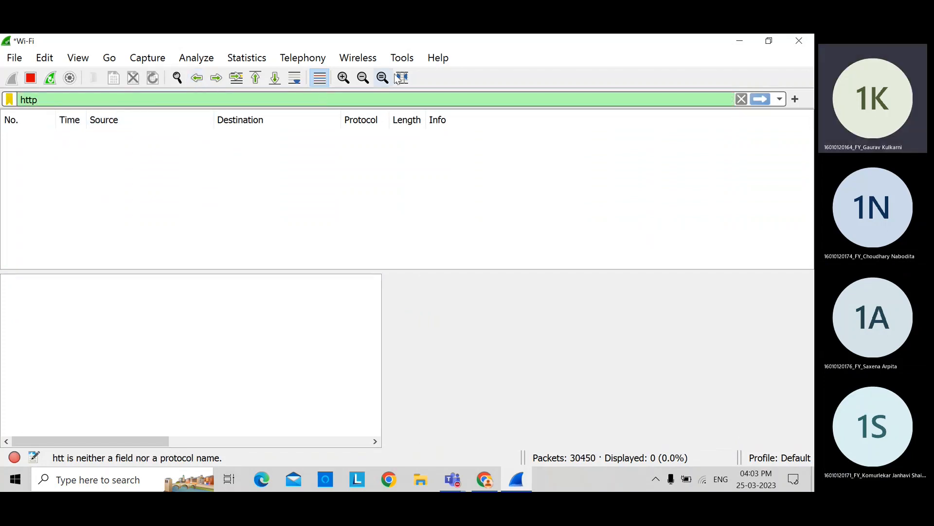
left_click(741, 100)
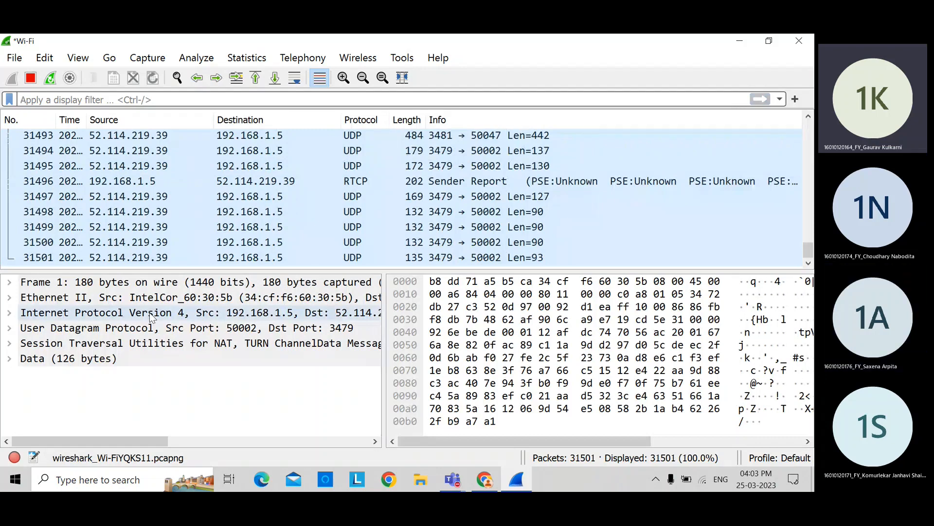
Fill in the suggested http display filter expression and expand the Internet Protocol Version 4 details of Frame 1
left_click(52, 99)
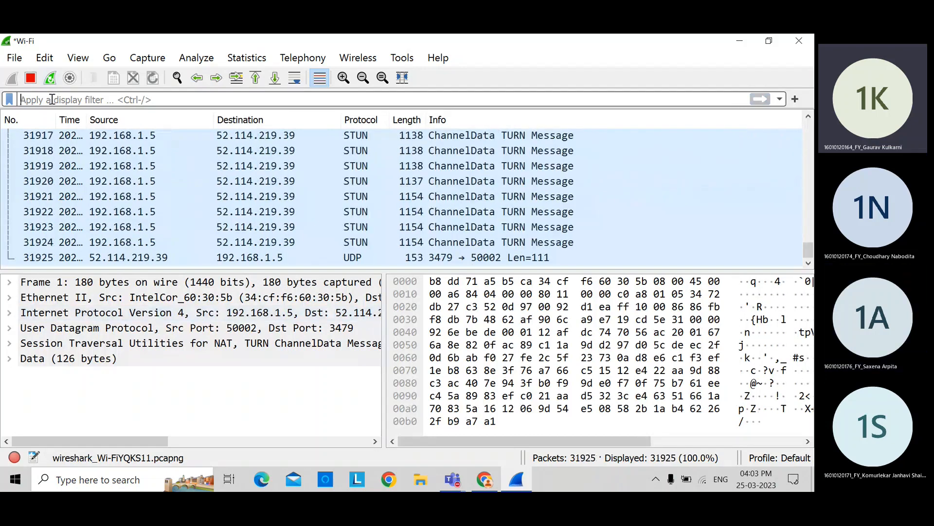
type("h")
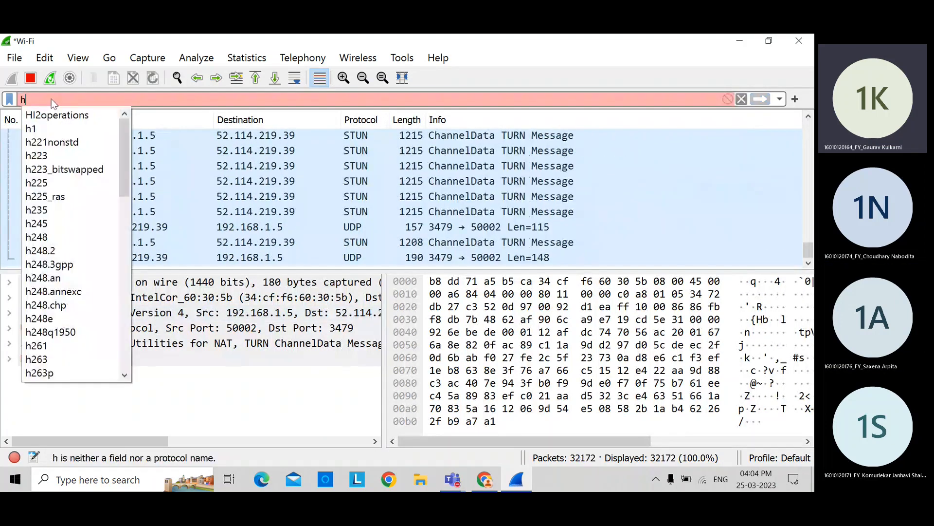
type("t")
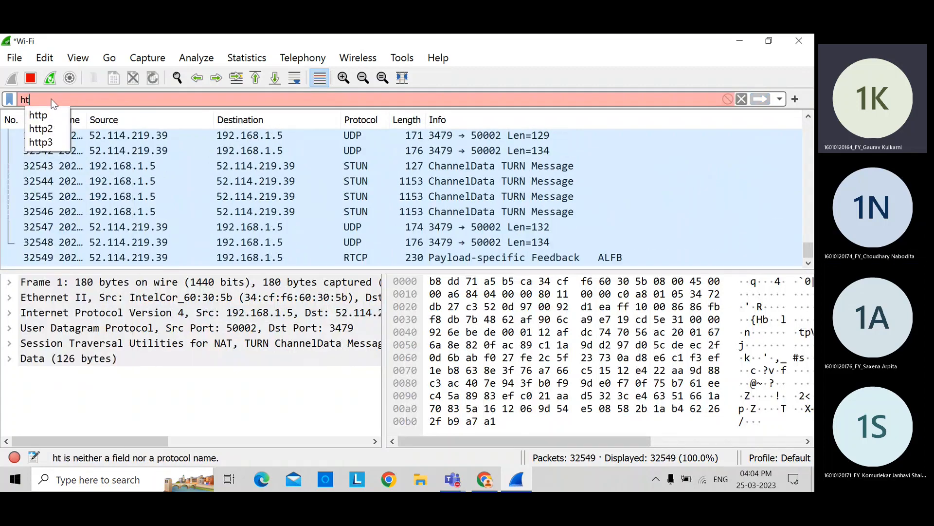
type("t")
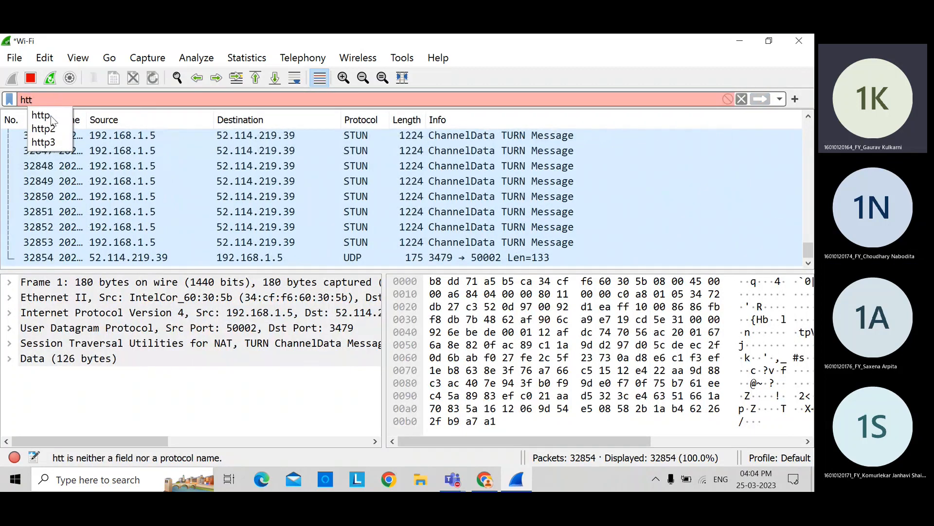
left_click(52, 118)
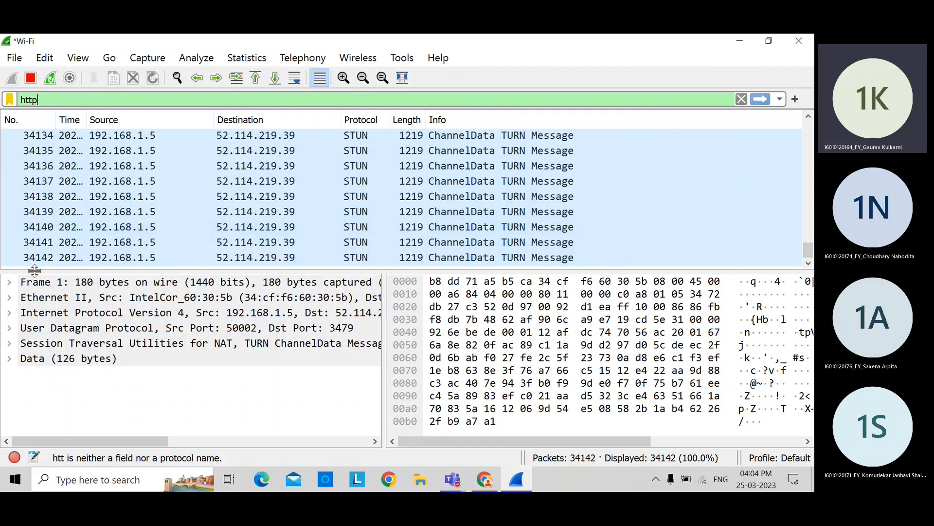
left_click(16, 316)
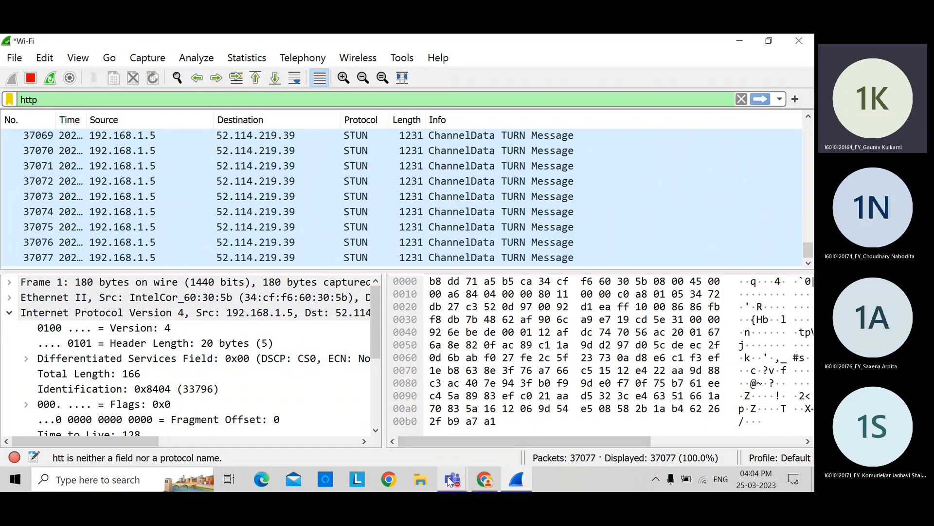
Switch to the Microsoft Teams meeting window and stop sharing the screen
mouse_move(450, 480)
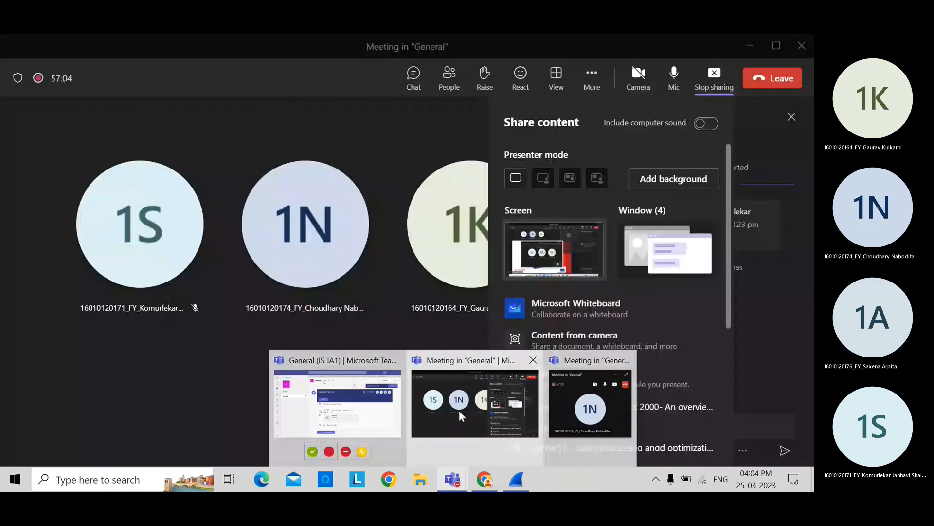
left_click(459, 410)
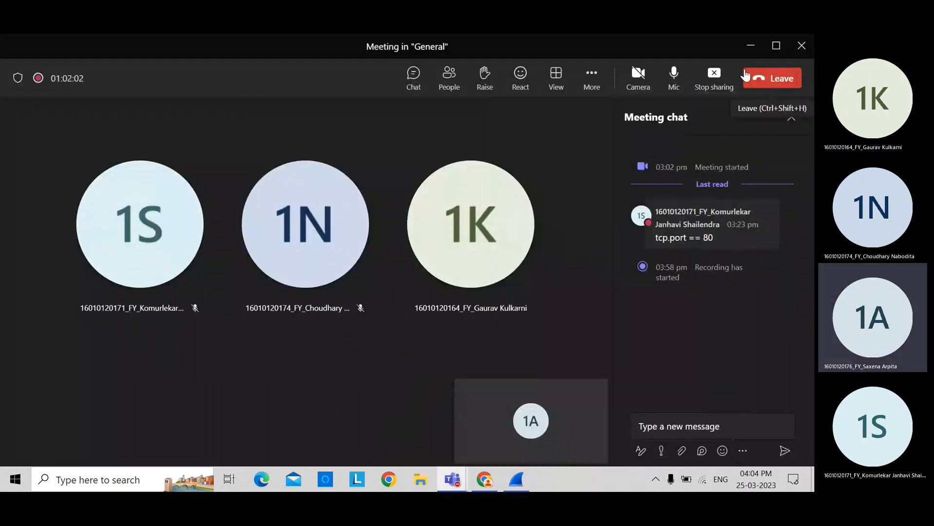
left_click(714, 90)
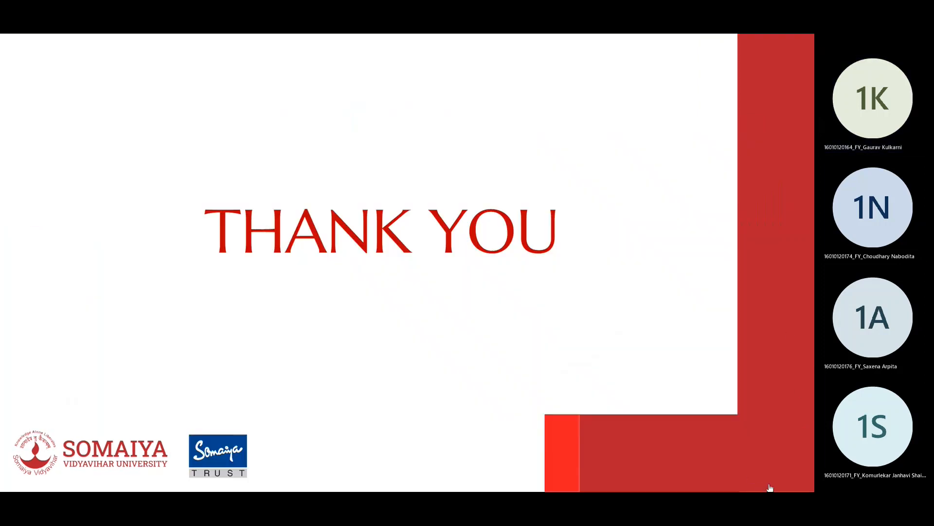
left_click(792, 463)
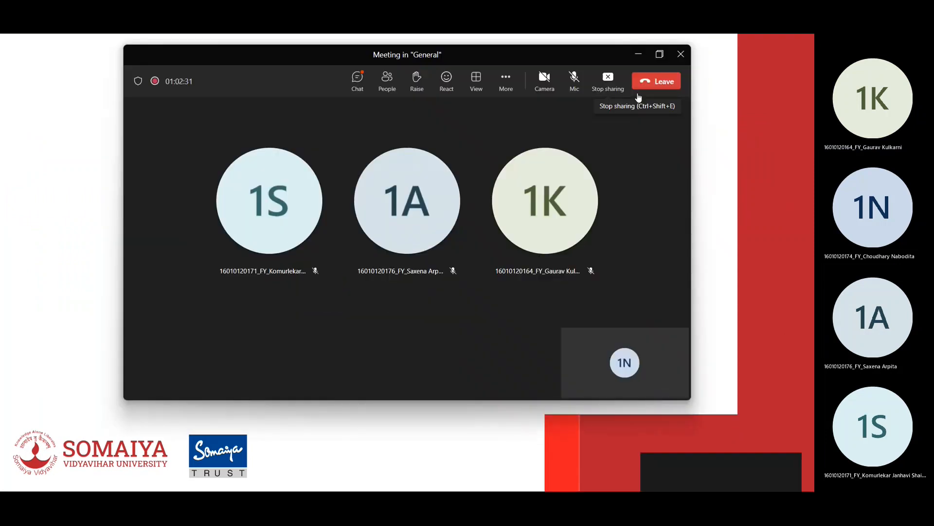